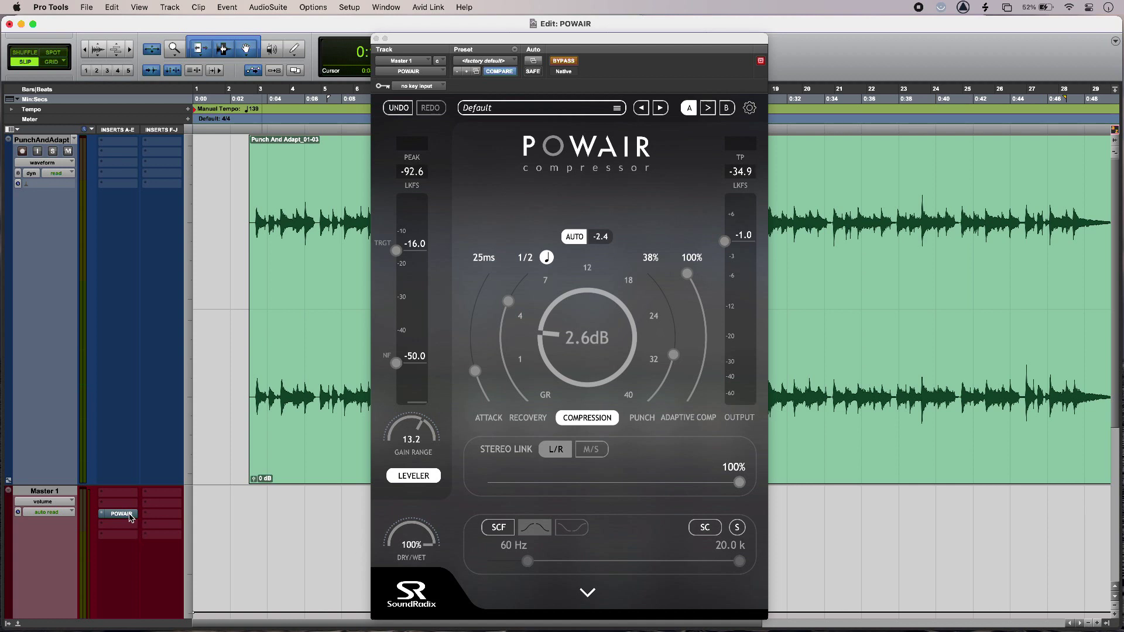
- Take the POWAIR insert on Master 1 out of bypass and play the session through it
left_click(130, 517, "super")
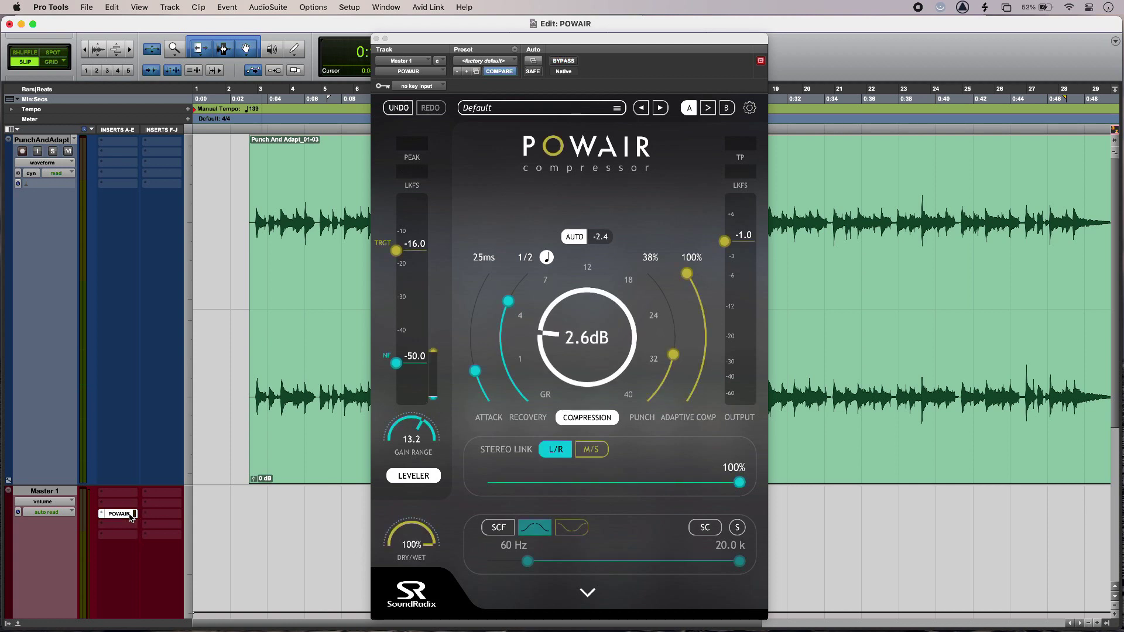
key("space")
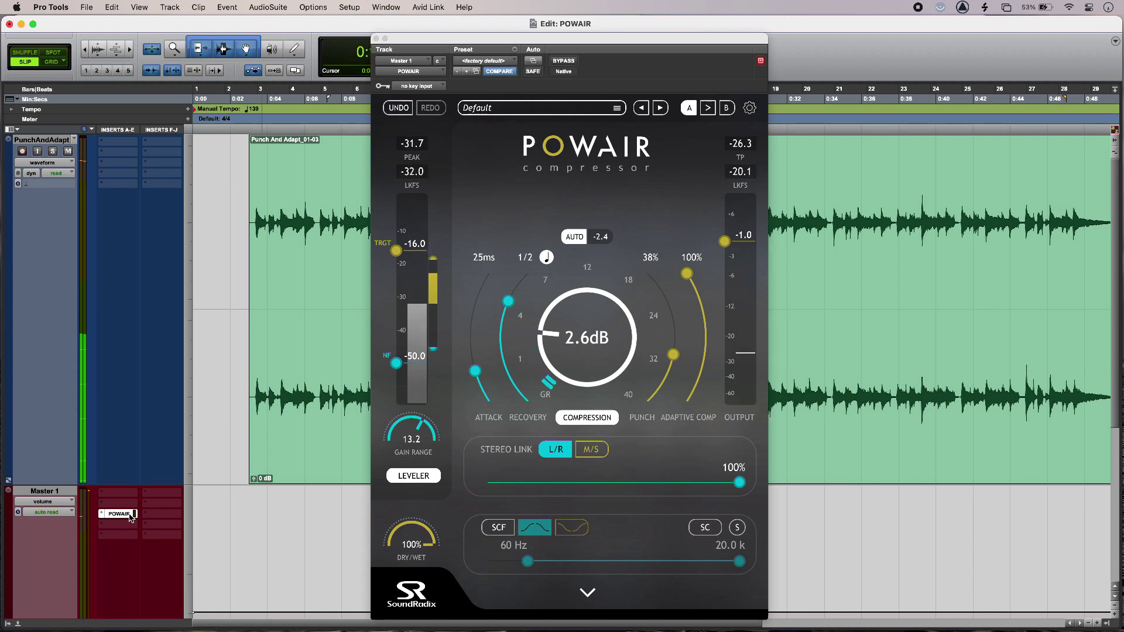
key("space")
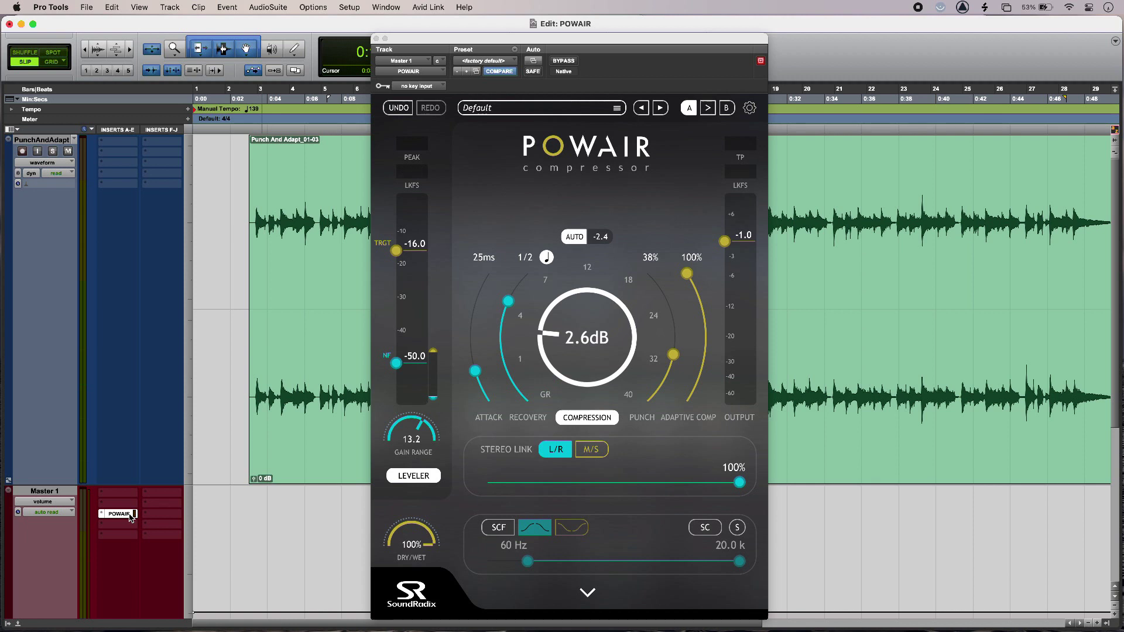
- Try moving the leveler's target level and lowering its gain range to 5.0, and undo the gain range change
mouse_move(397, 250)
left_mouse_down()
mouse_move(396, 264)
mouse_move(397, 234)
mouse_move(402, 318)
mouse_move(401, 269)
left_mouse_up()
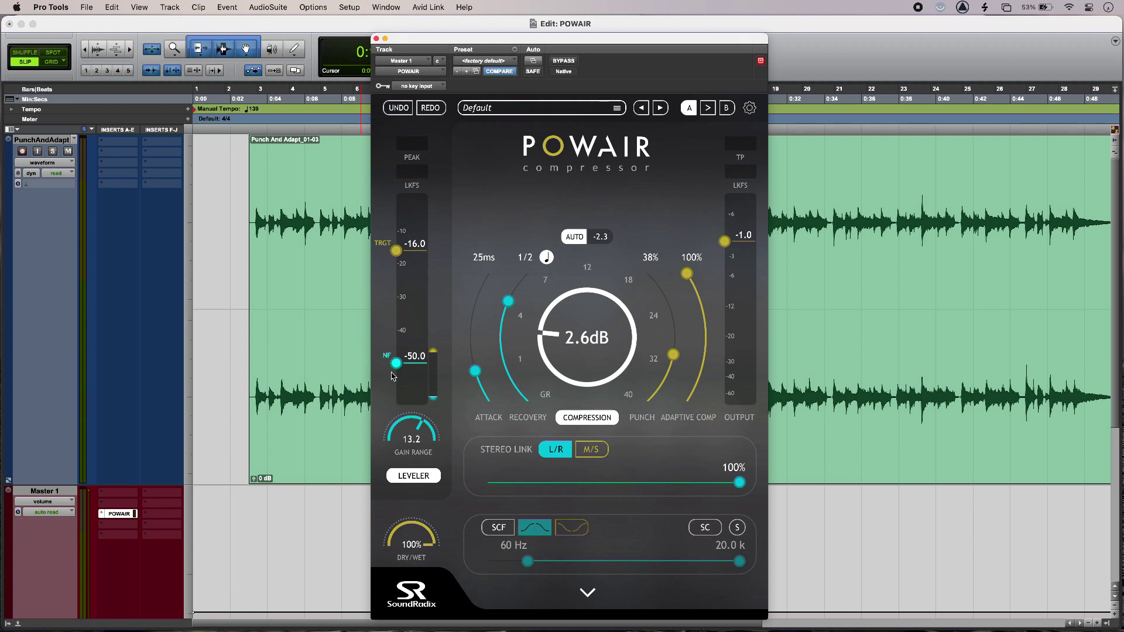
left_click_drag(421, 430, 413, 509)
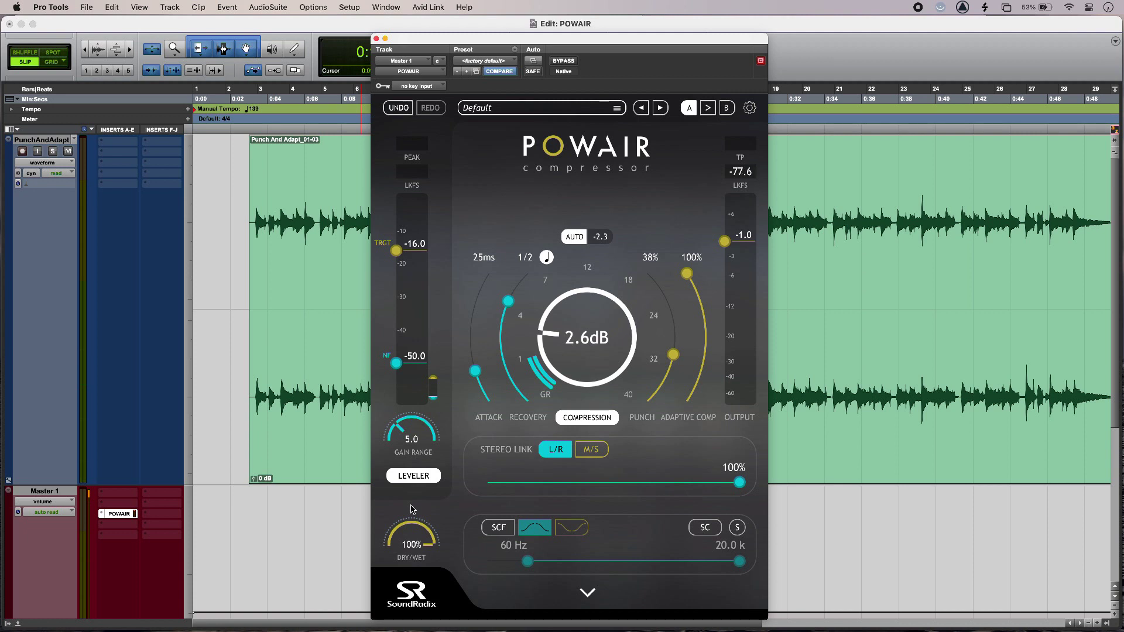
left_click(400, 113)
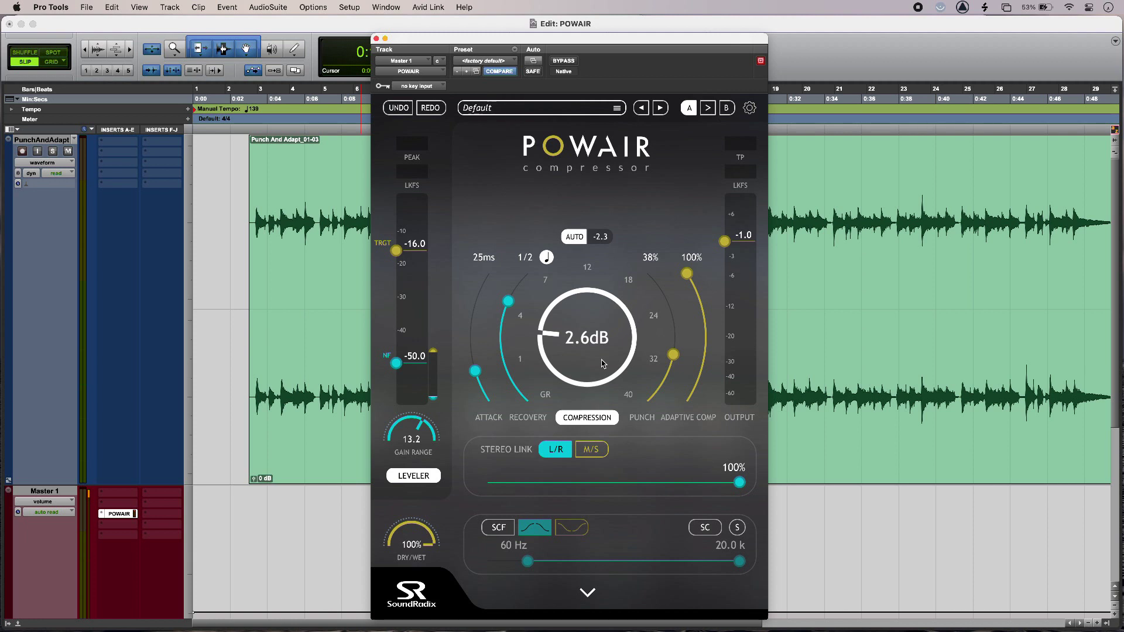
- Audition the compression amount at 20.5 dB and 3.2 dB during playback, and undo the change
key("space")
left_click_drag(604, 363, 616, 285)
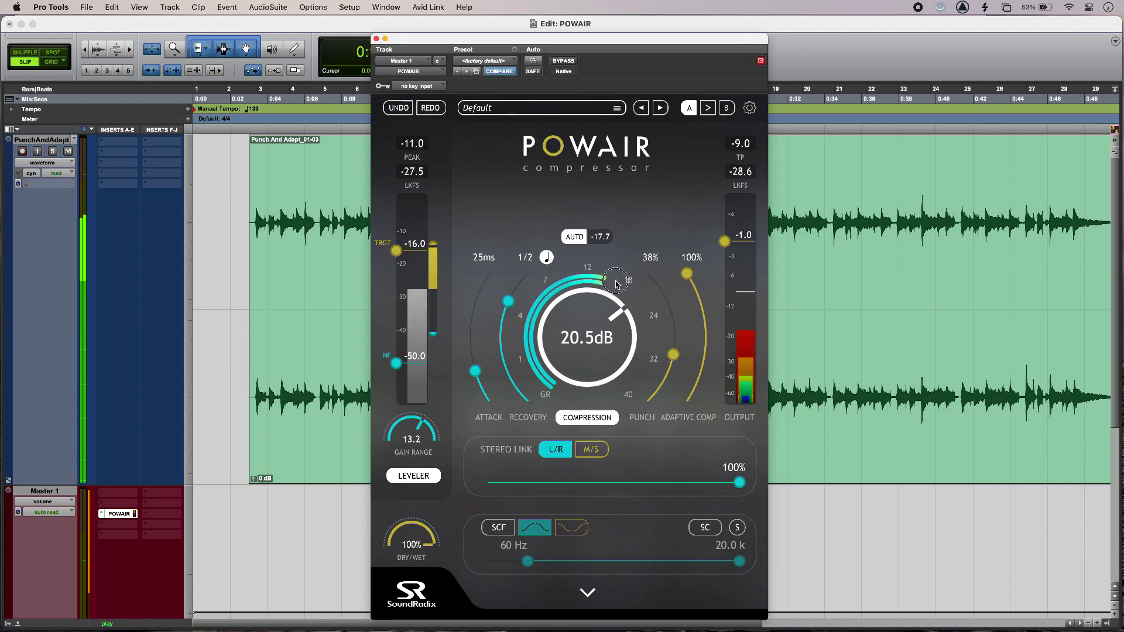
left_click_drag(616, 285, 609, 360)
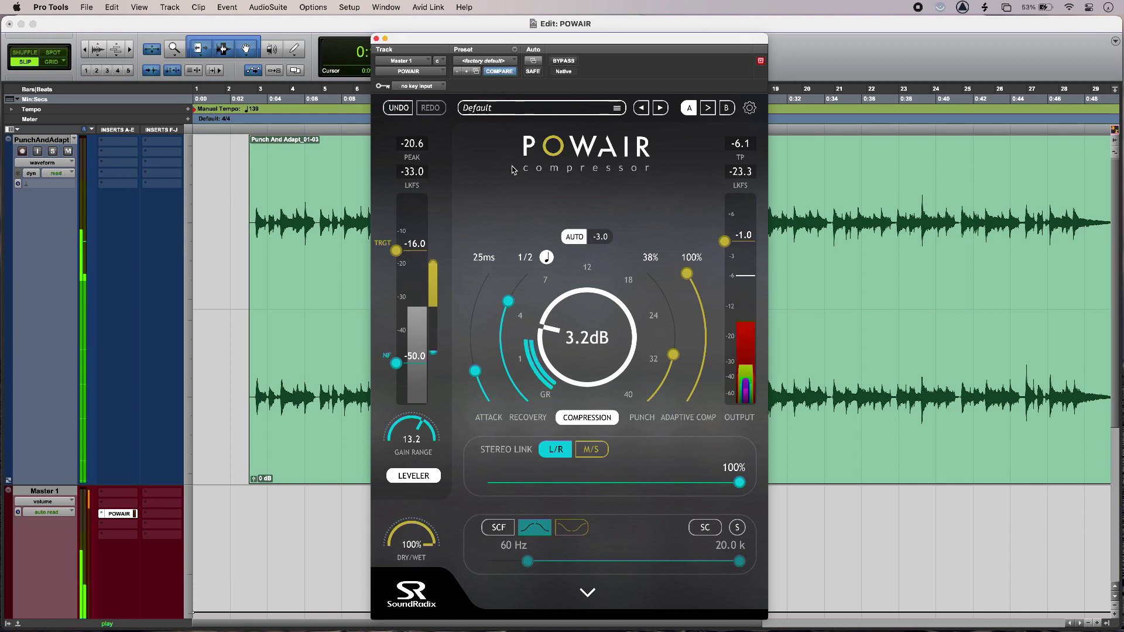
key("space")
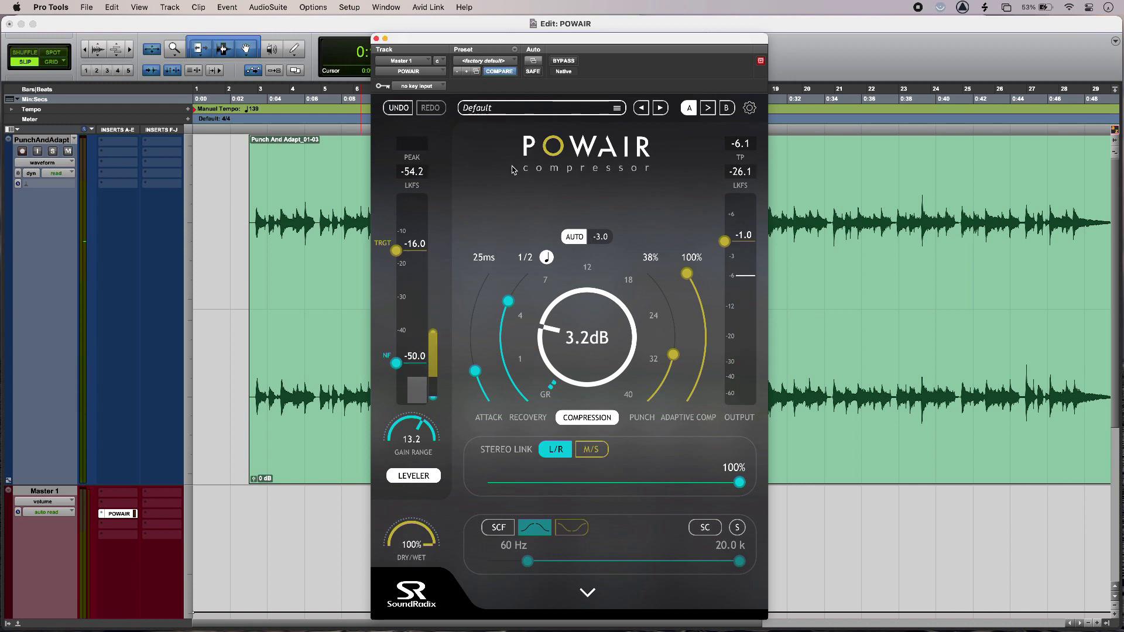
key("super+z")
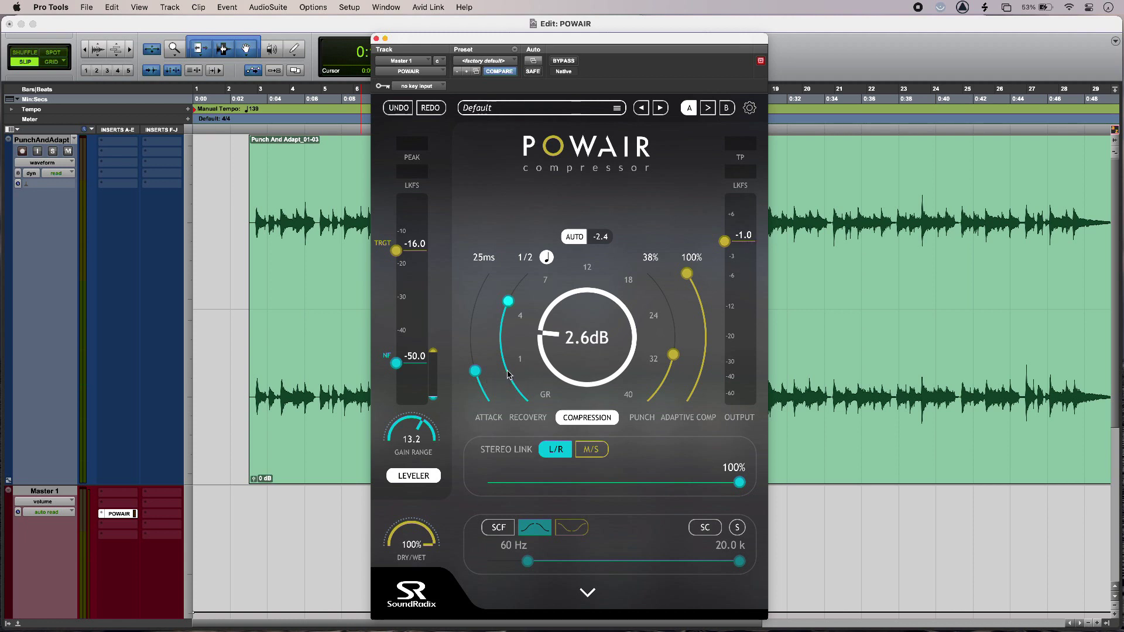
- Toggle the recovery time's tempo sync off and on, and try the stereo link amount, leaving it at 100%
left_click(546, 258)
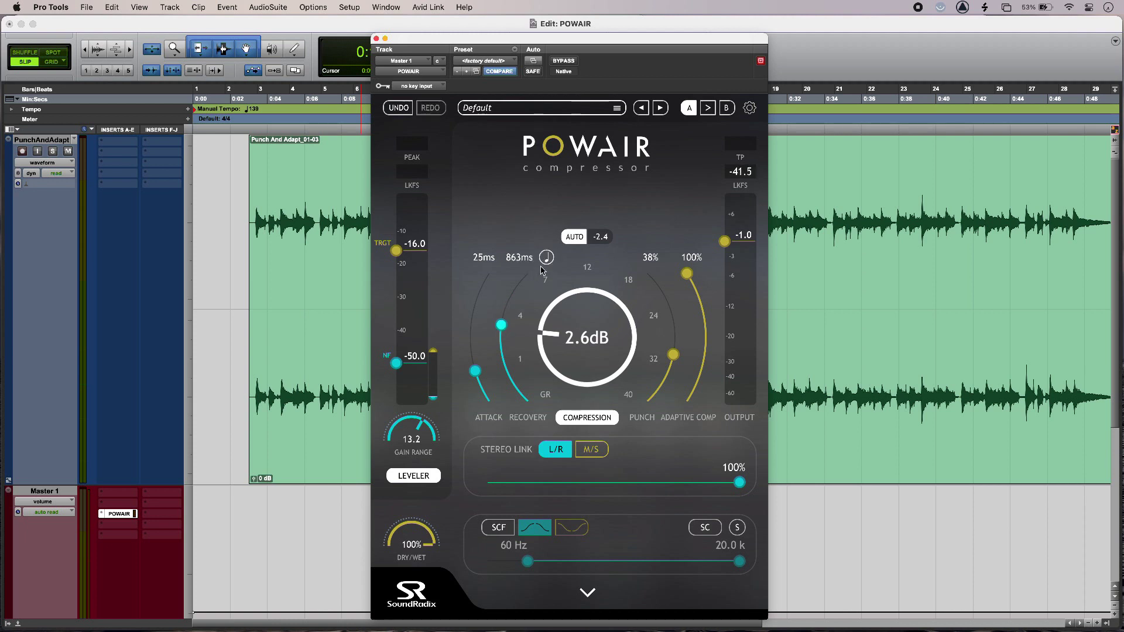
left_click(545, 258)
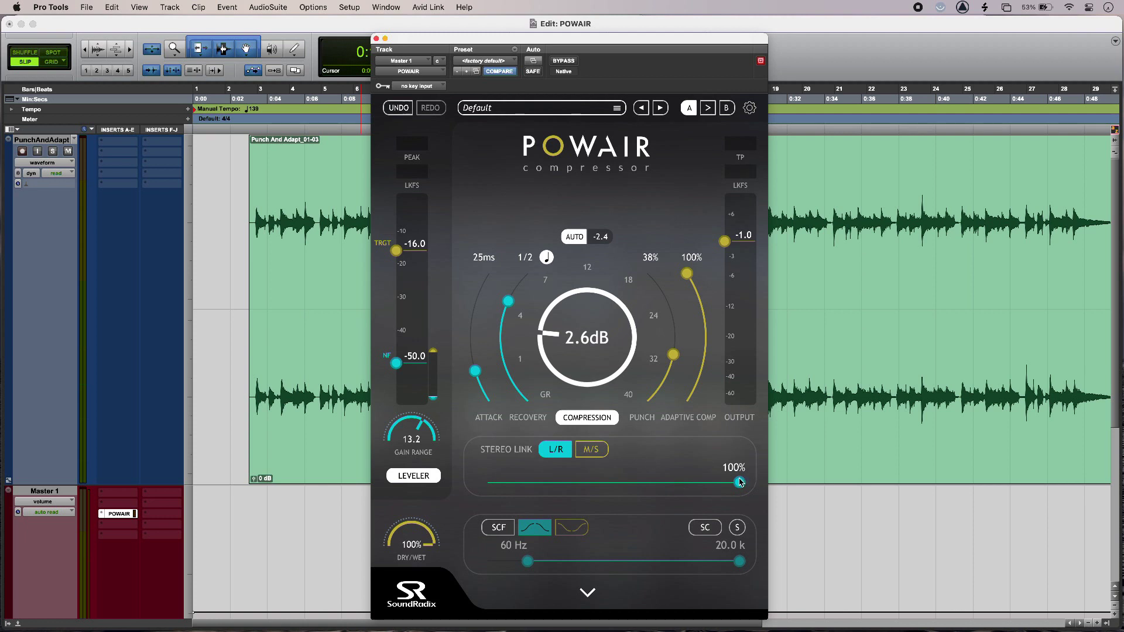
mouse_move(741, 482)
left_mouse_down()
mouse_move(577, 482)
mouse_move(747, 484)
left_mouse_up()
mouse_move(741, 483)
left_mouse_down()
mouse_move(514, 483)
mouse_move(755, 482)
left_mouse_up()
- Enable the sidechain filter to set its low frequency to 518 Hz with the inverted dip shape, and switch the filter off
left_click(486, 530)
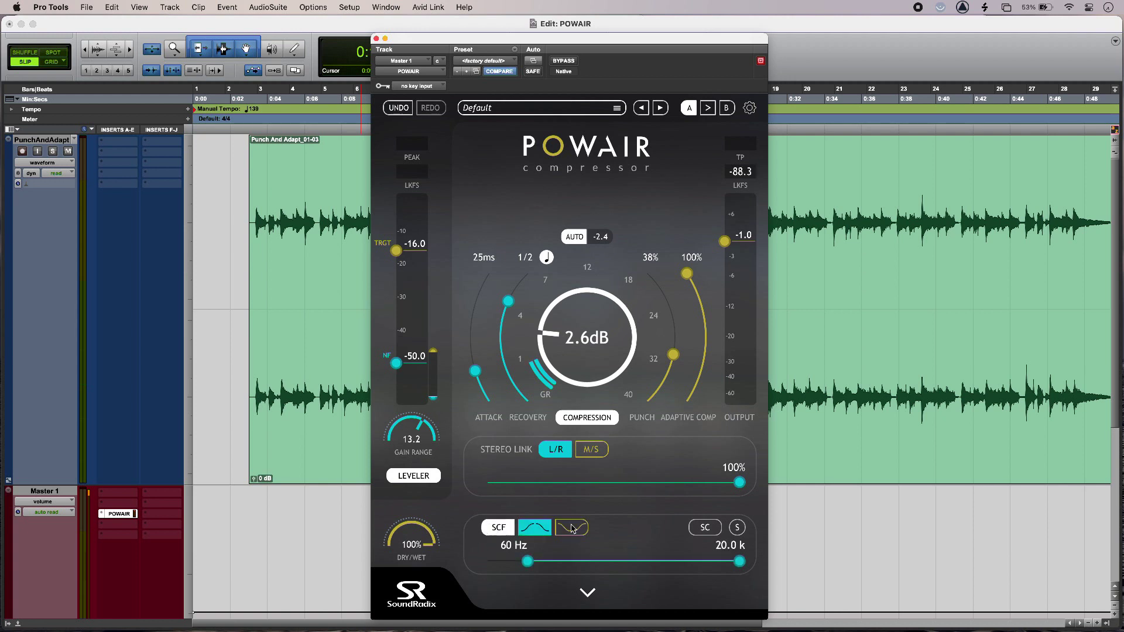
left_click_drag(538, 563, 608, 564)
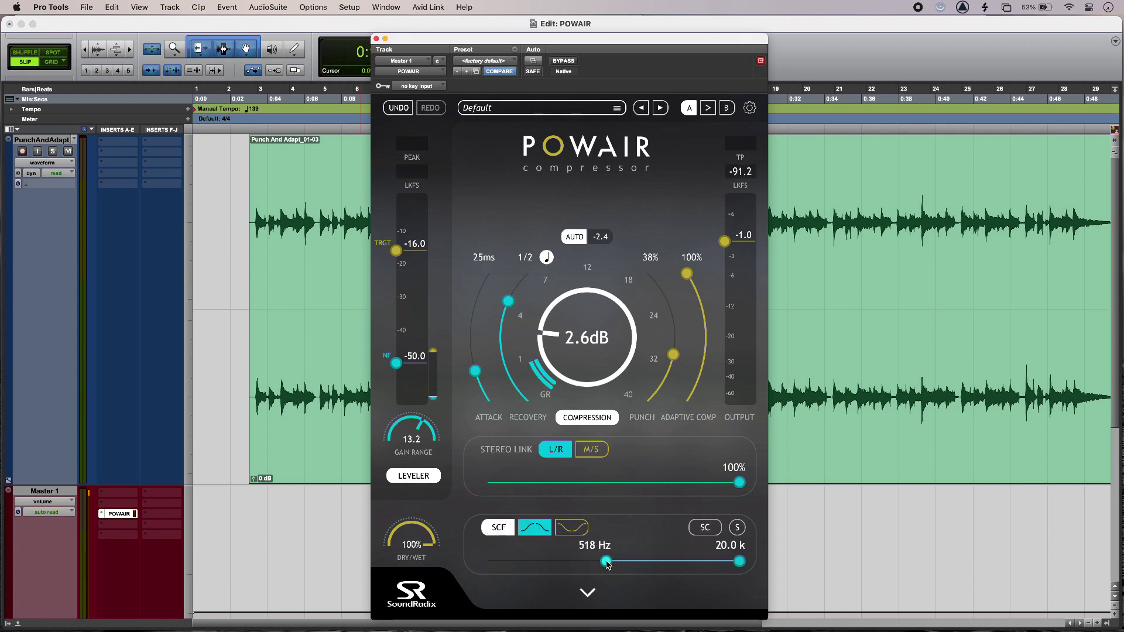
left_click(572, 529)
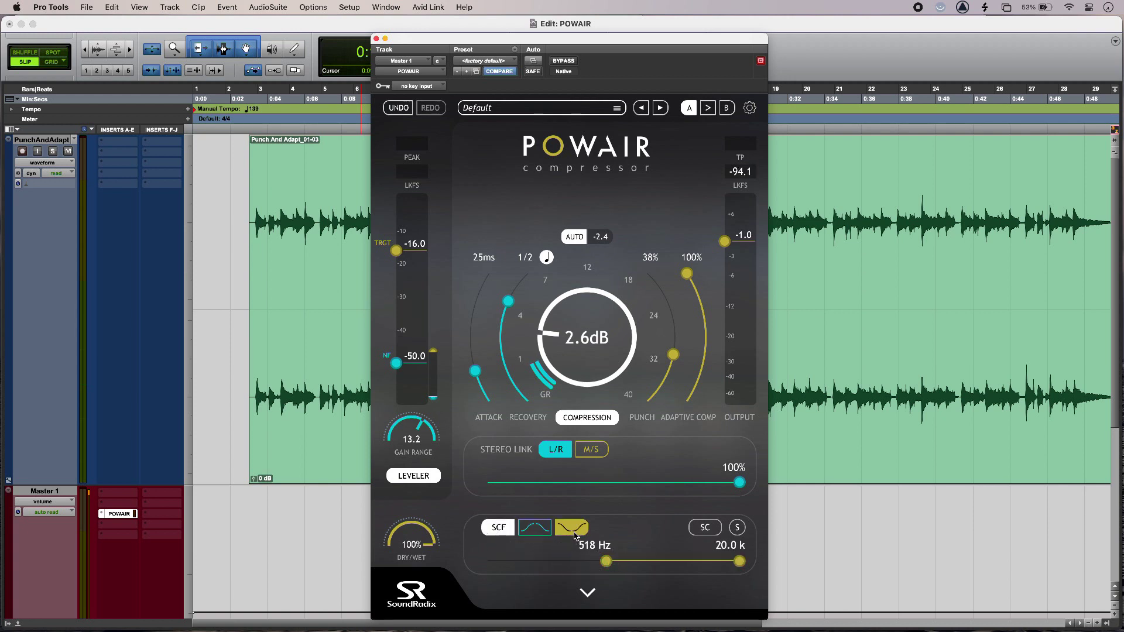
left_click(499, 530)
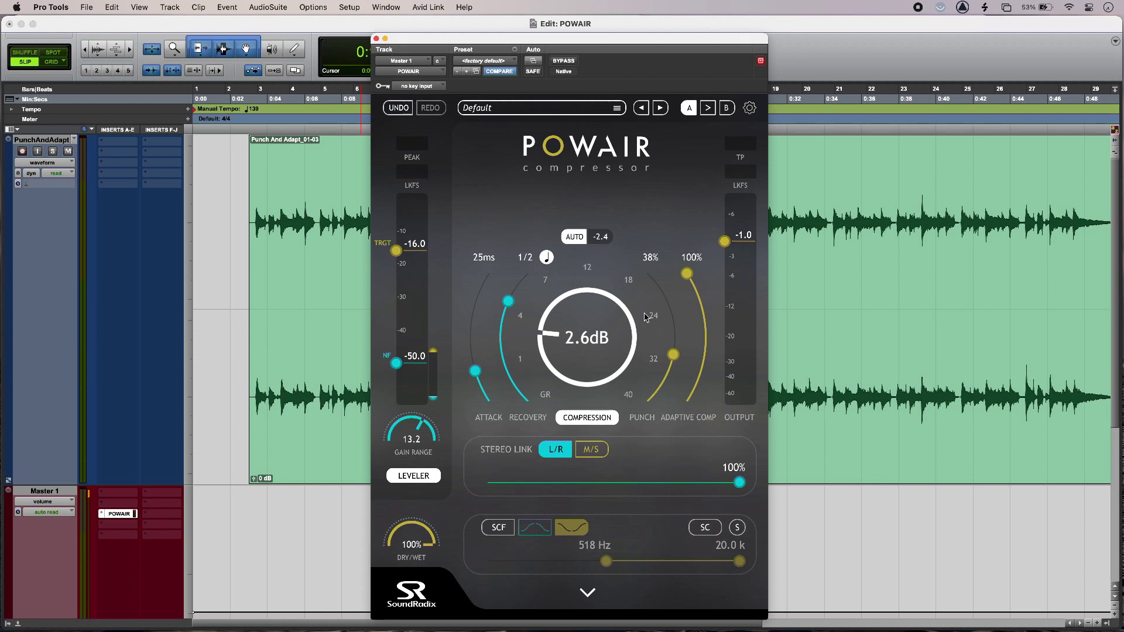
- Compare playback with the leveler switched off and switched back on
left_click(422, 477)
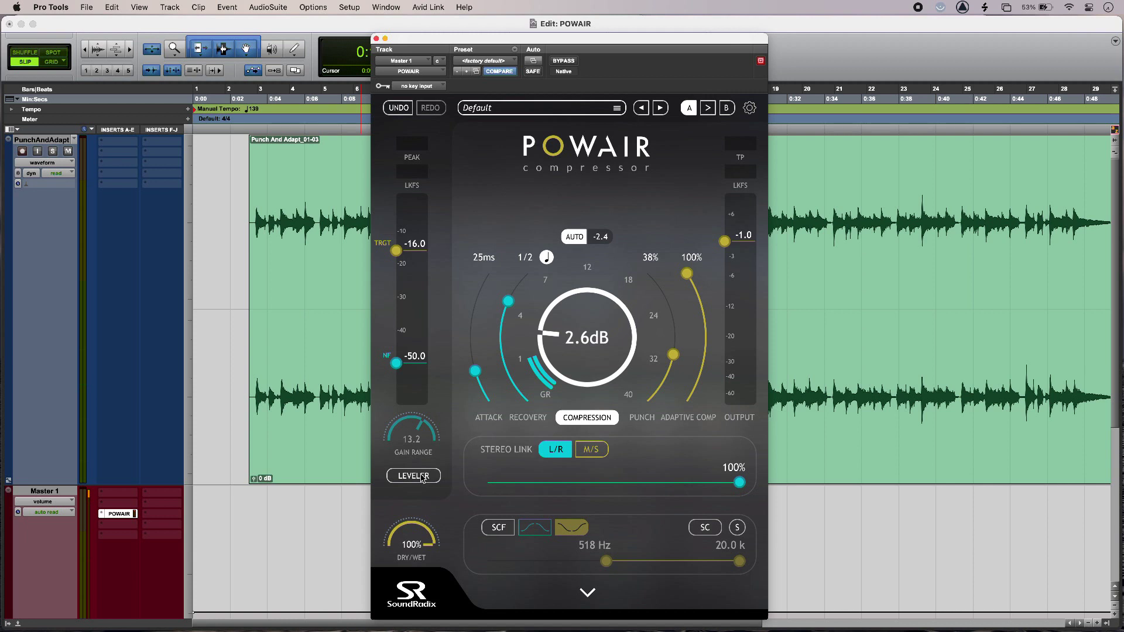
key("space")
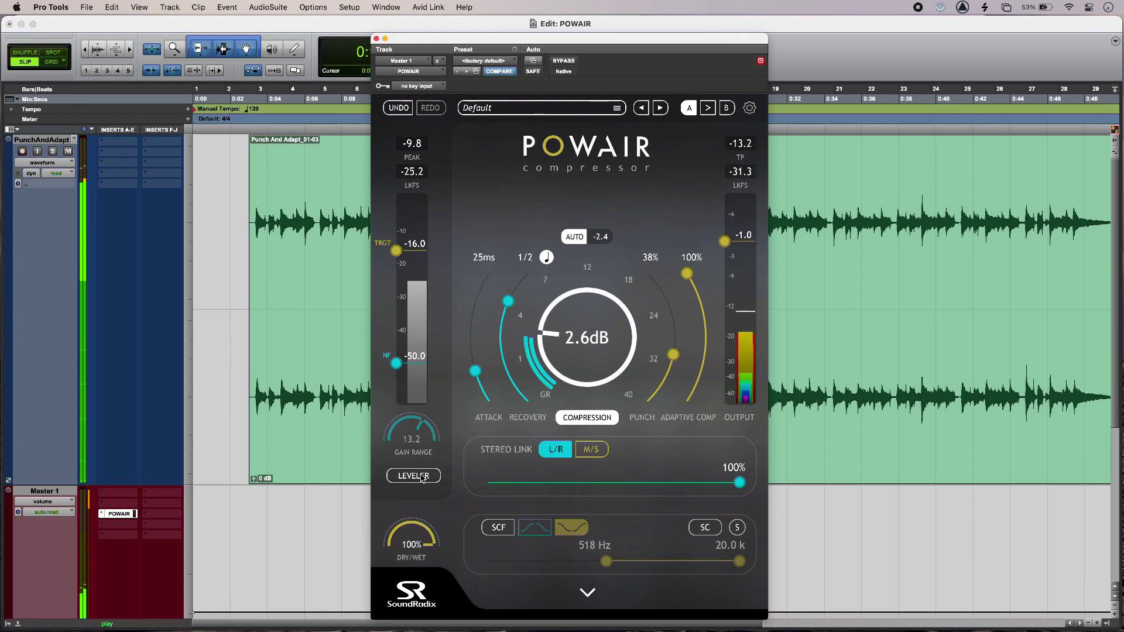
key("space")
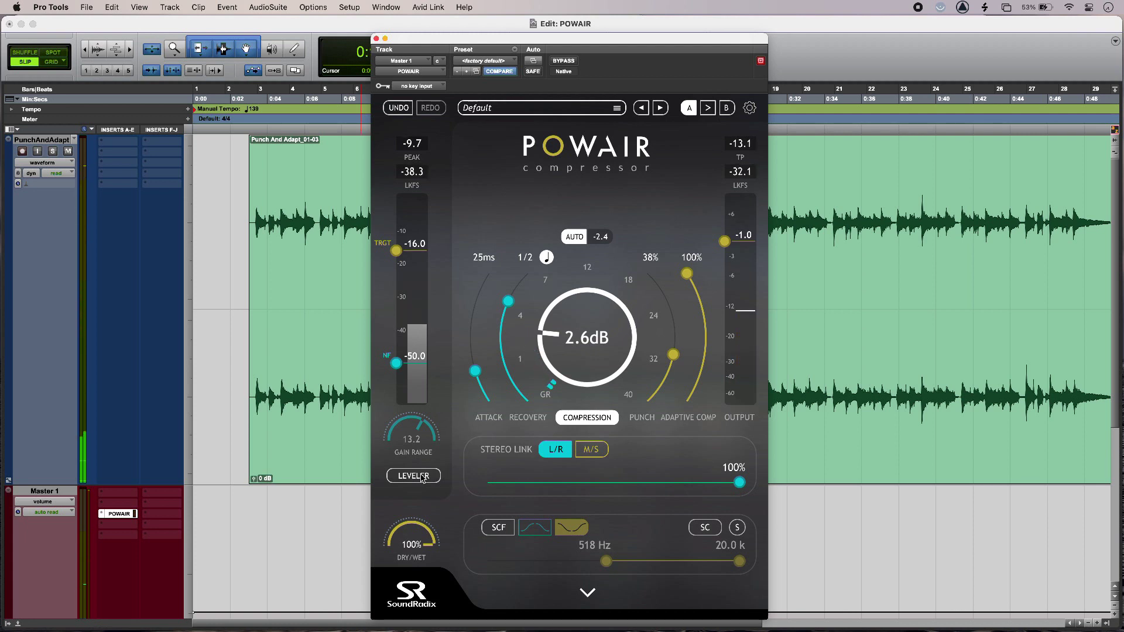
left_click(422, 477)
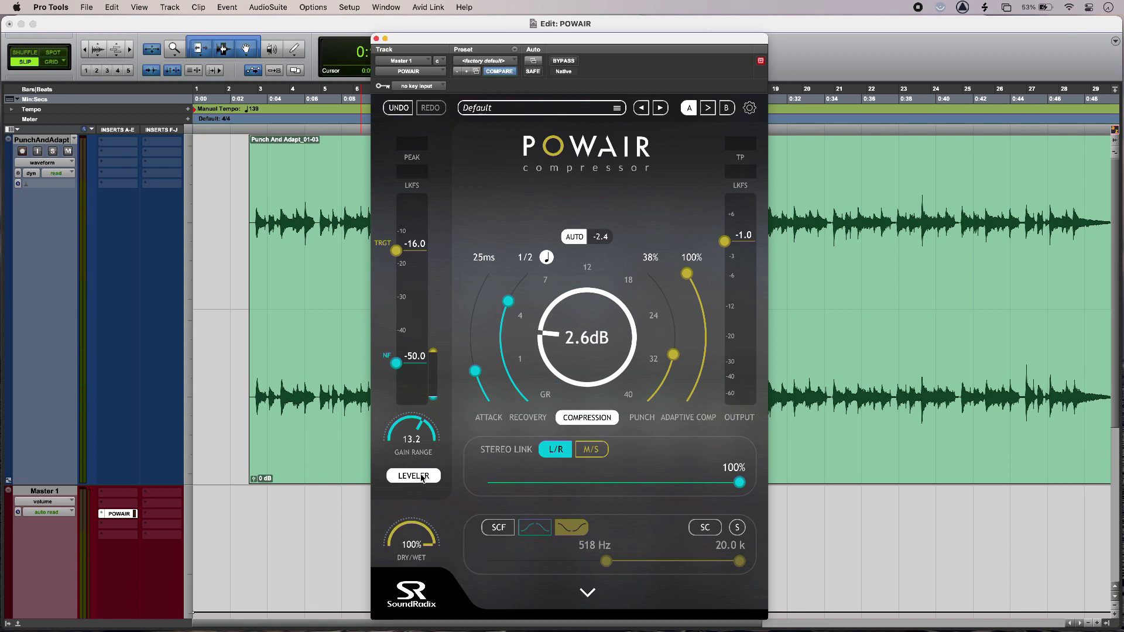
key("space")
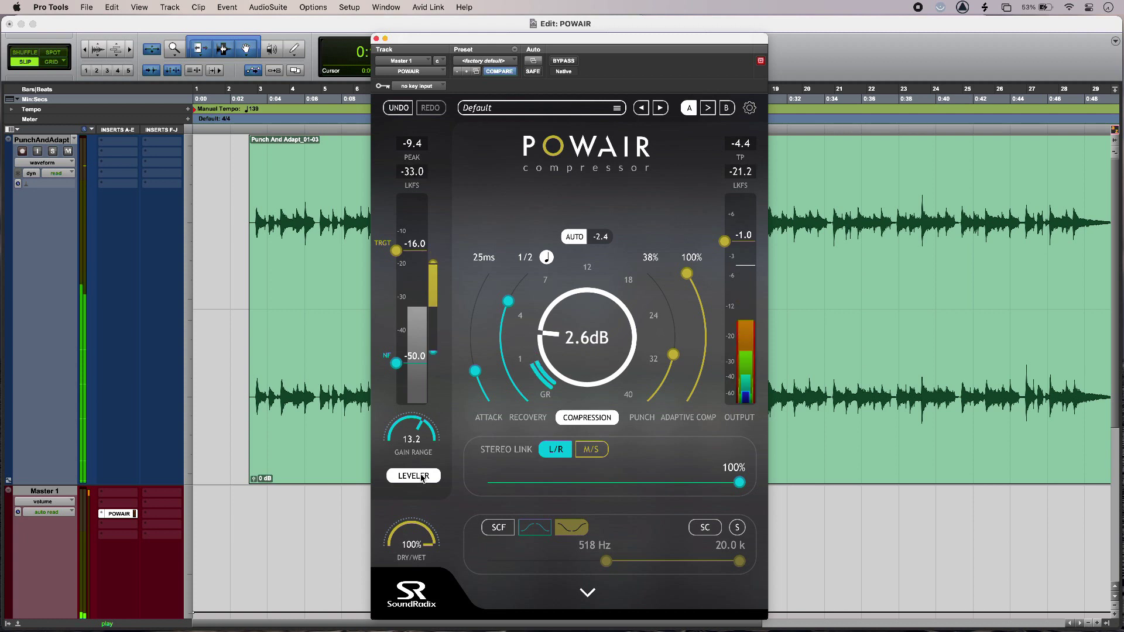
key("space")
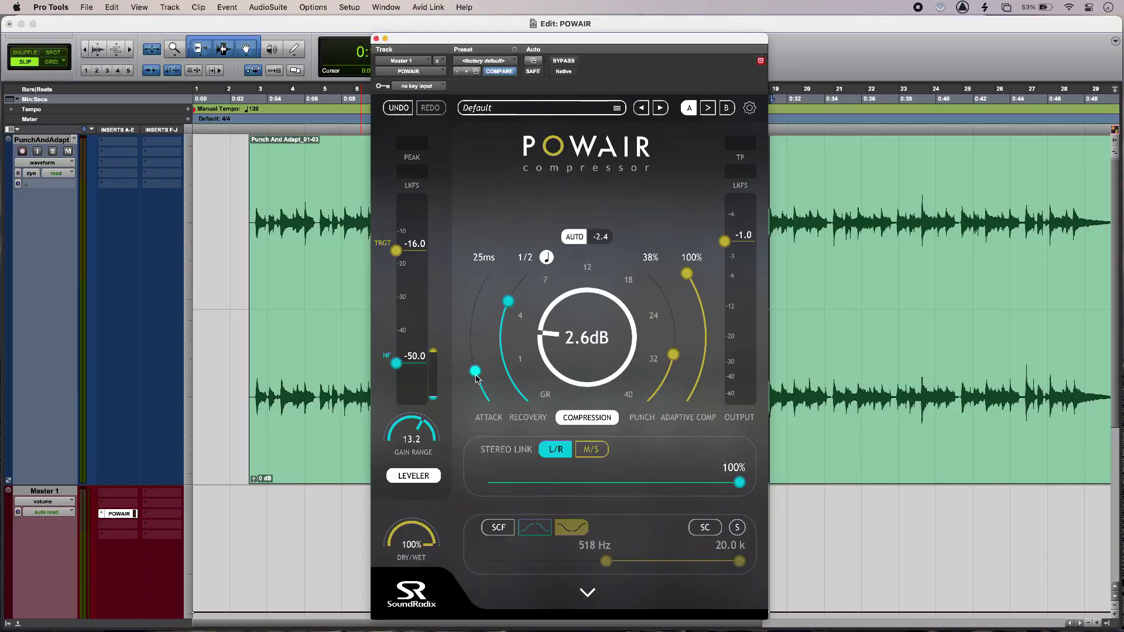
- Audition the compressor's attack at 83 ms during playback and set it to 22 ms
key("space")
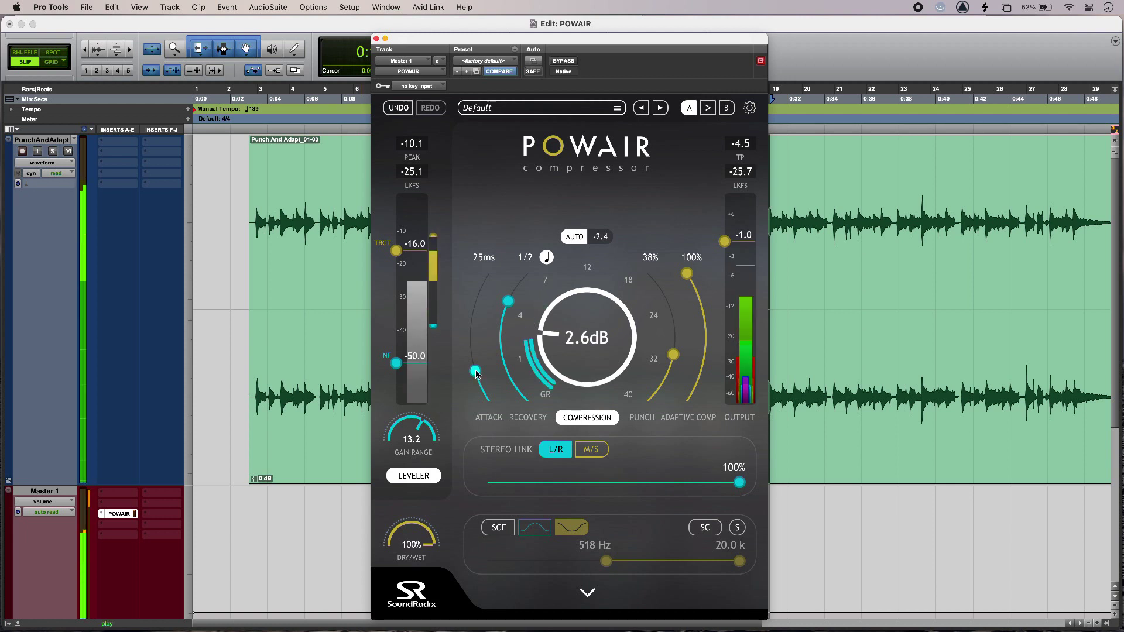
left_click_drag(475, 371, 480, 296)
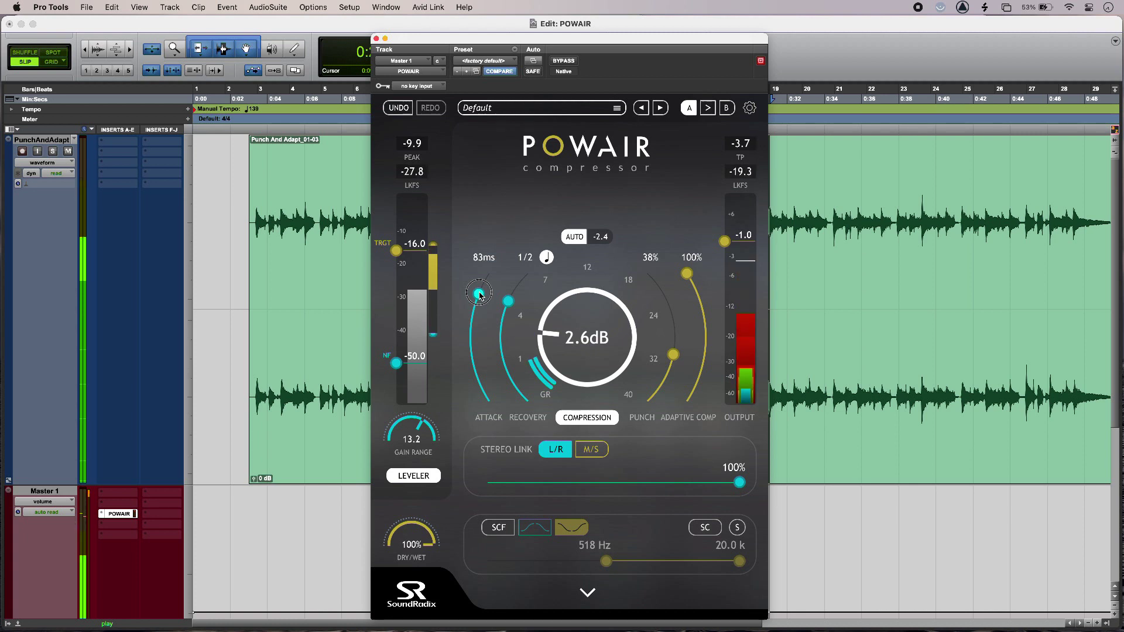
left_click_drag(479, 294, 477, 378)
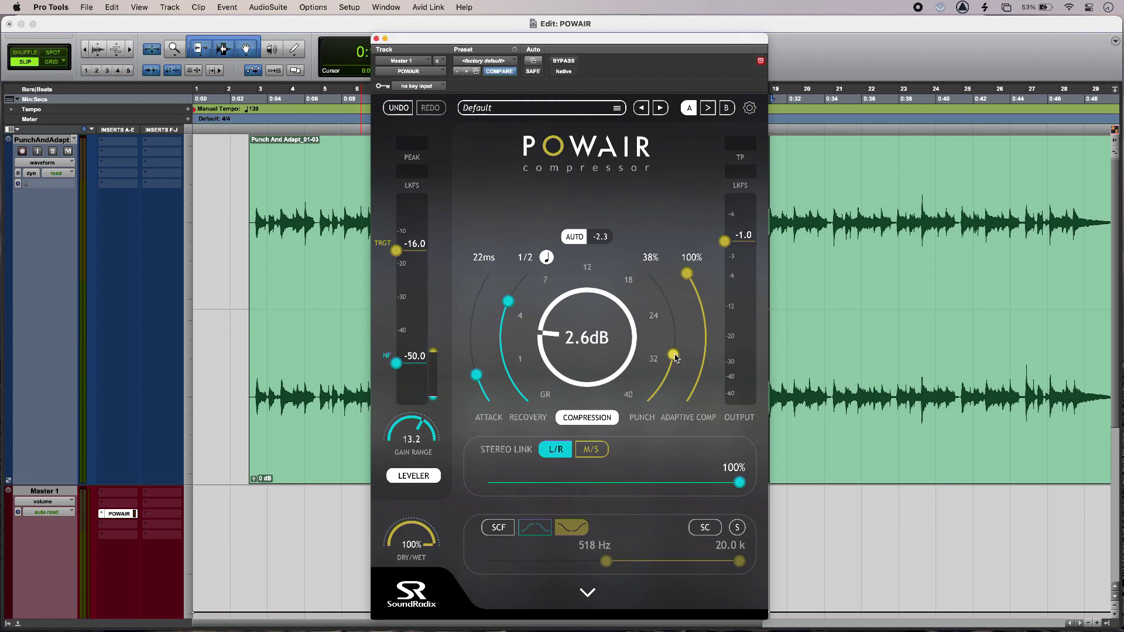
- Try punch at 100% and 0% with compression at 18.6 dB during playback, and undo these changes
key("space")
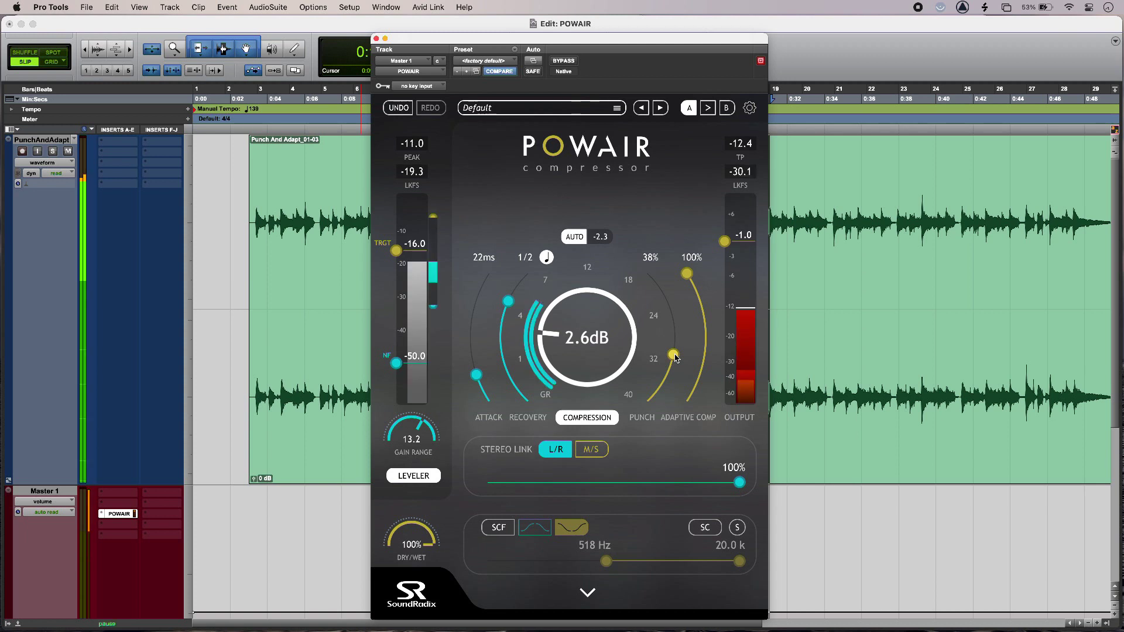
left_click_drag(674, 357, 653, 271)
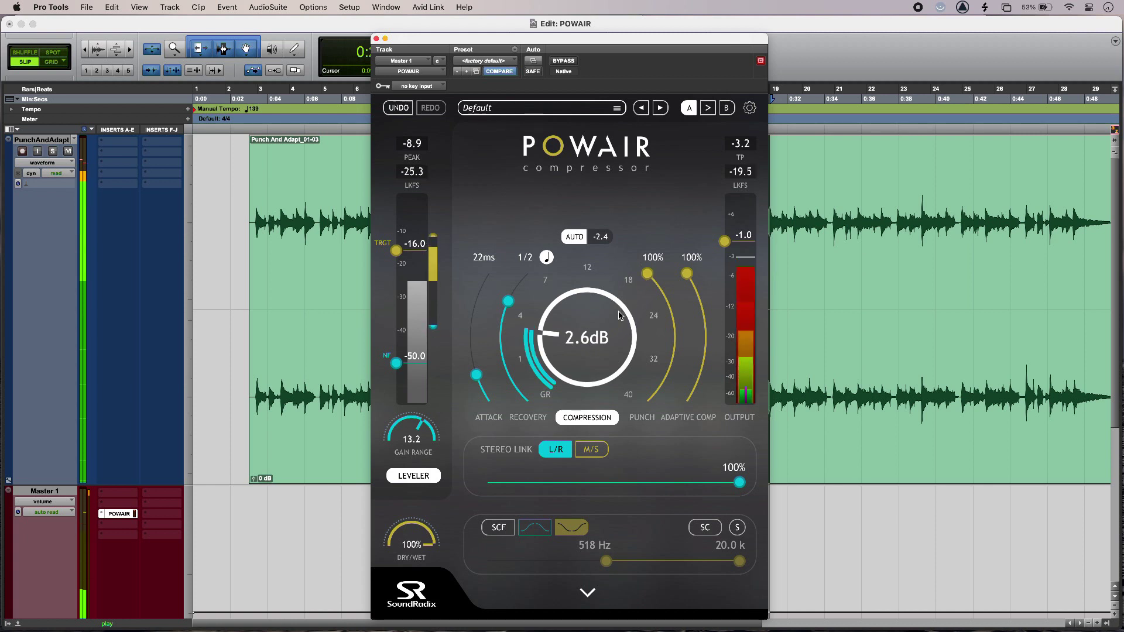
left_click_drag(608, 328, 609, 247)
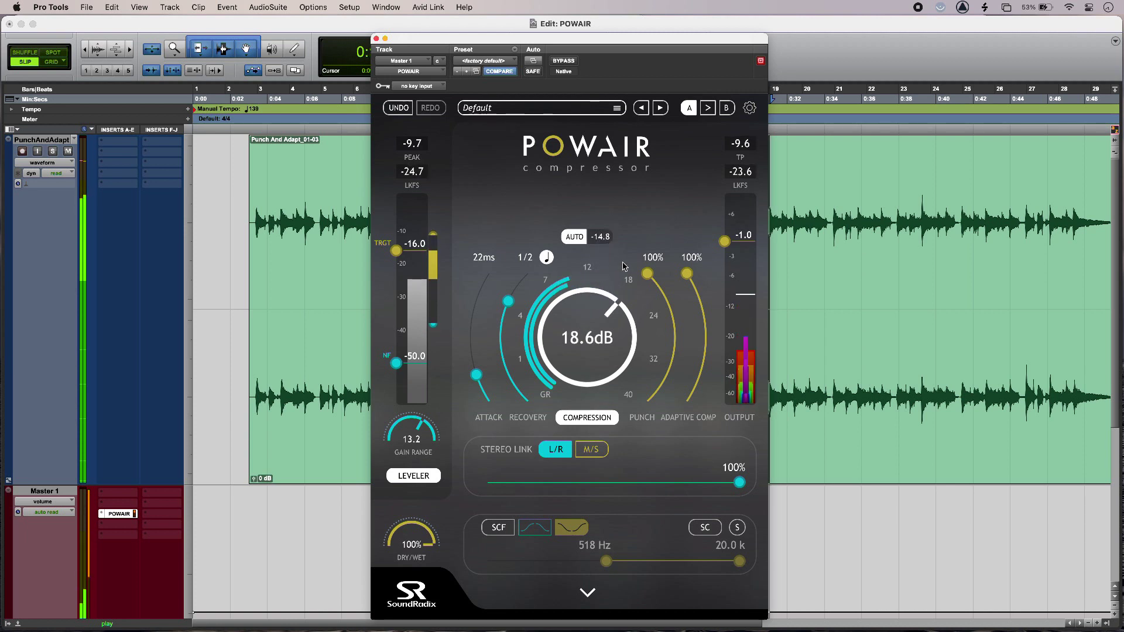
left_click_drag(647, 280, 654, 405)
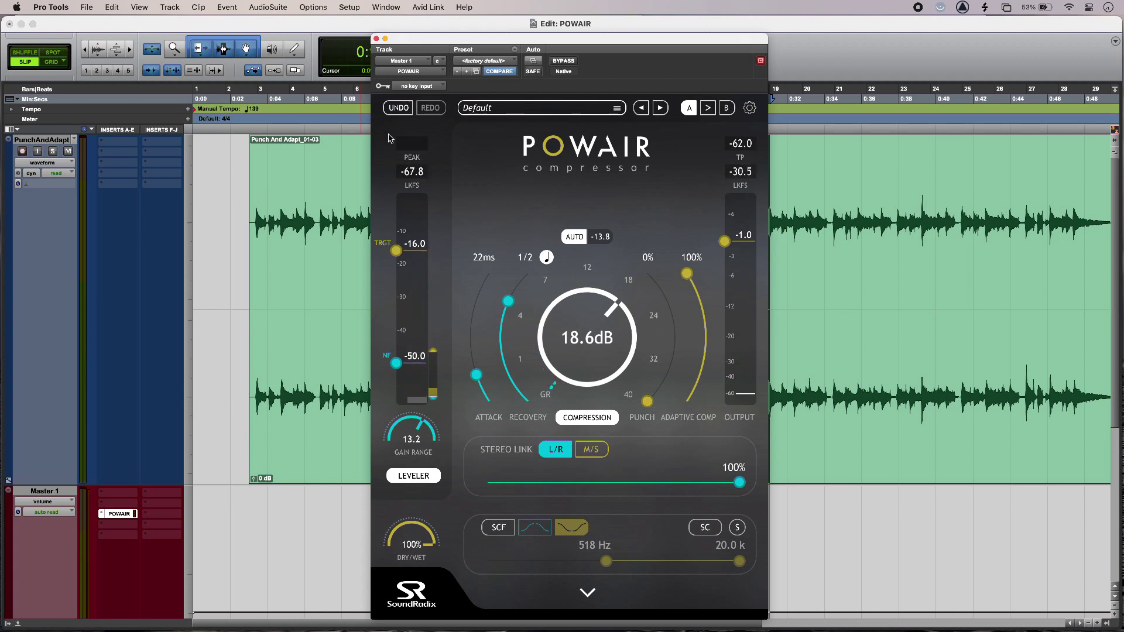
left_click(397, 108)
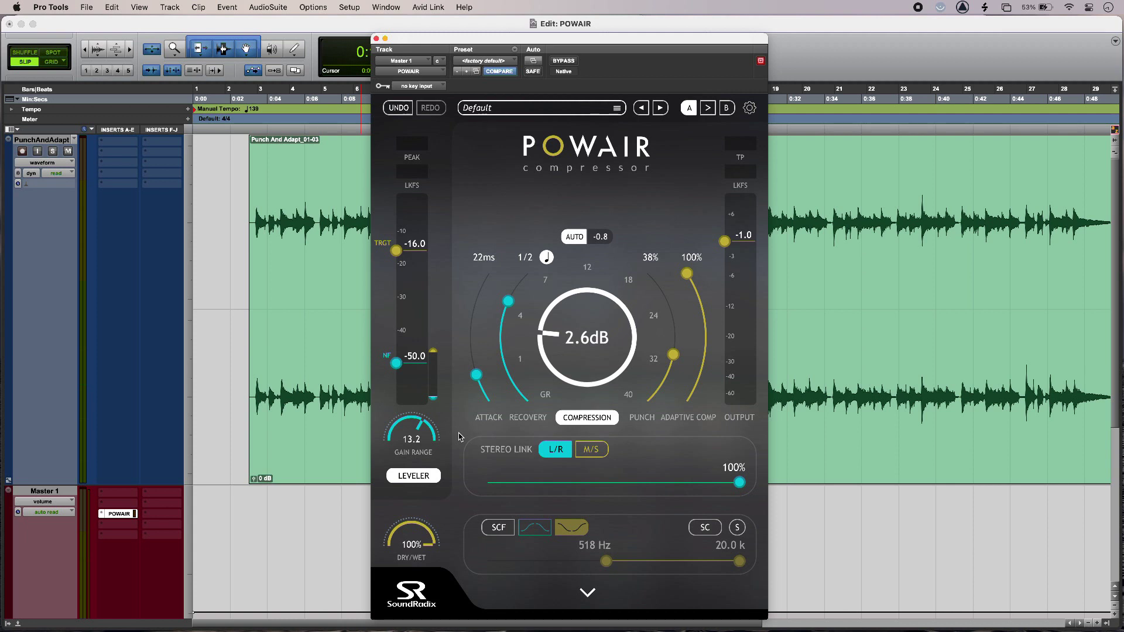
- Switch off the leveler and lower the adaptive compression to 0%
left_click(434, 477)
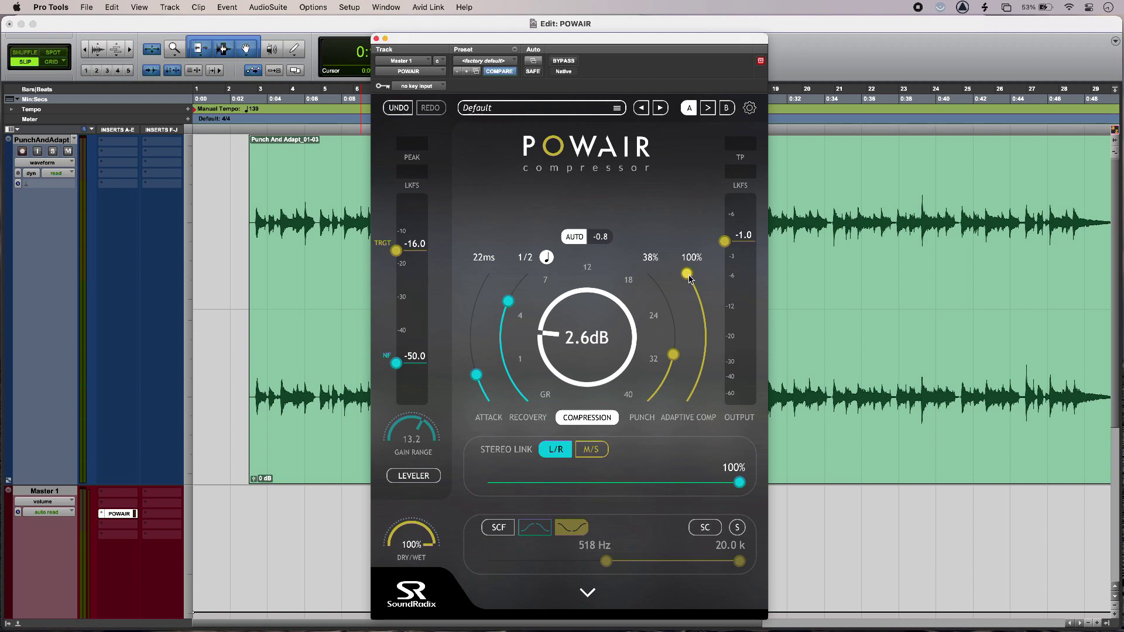
left_click_drag(691, 301, 714, 403)
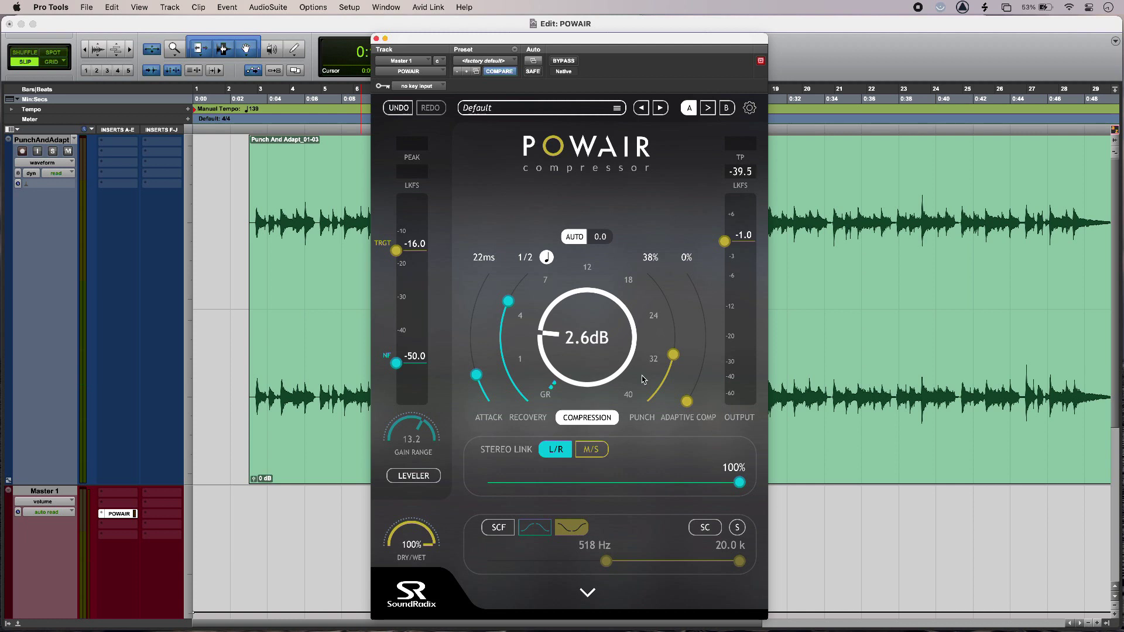
- Audition the track with compression set to 14.8 dB, and raise the adaptive compression to 100%
left_click_drag(609, 359, 609, 289)
key("space")
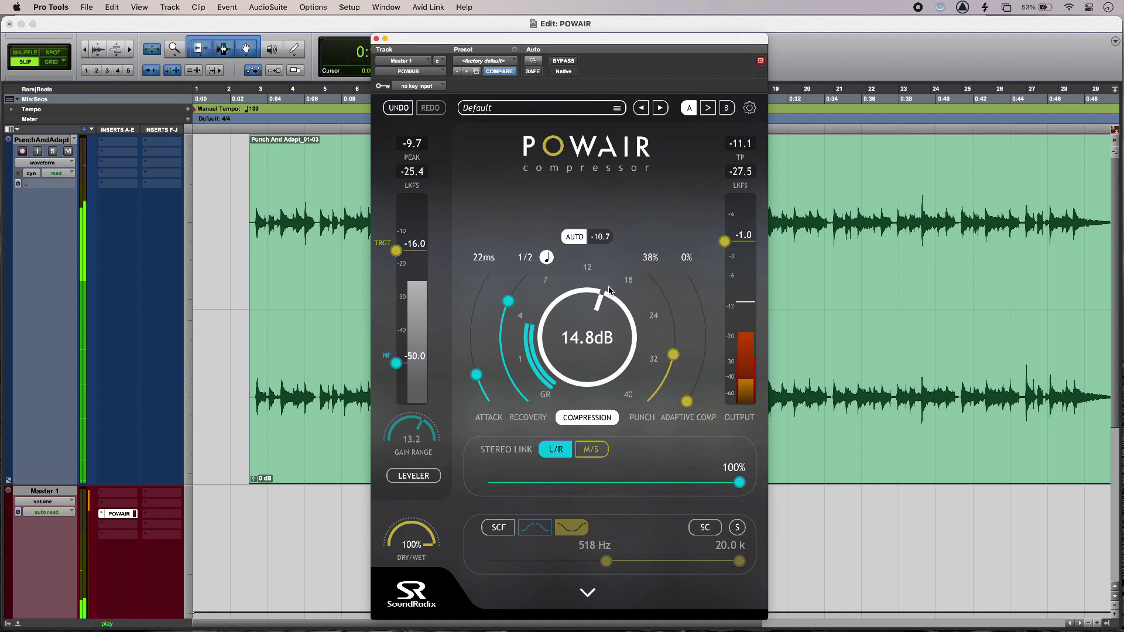
key("space")
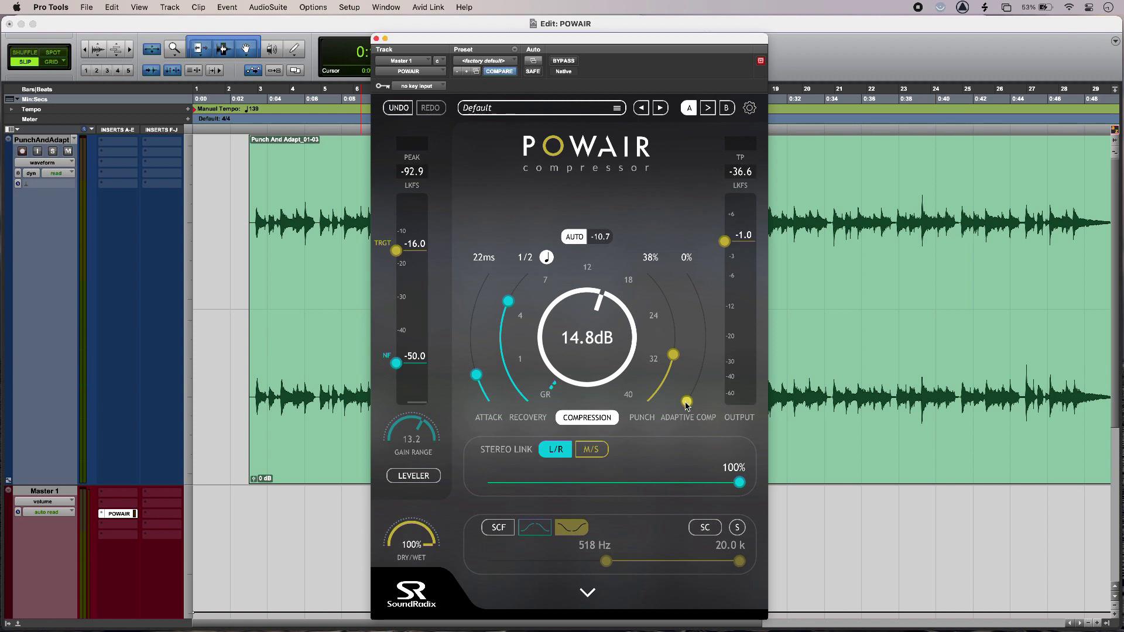
left_click_drag(687, 405, 690, 303)
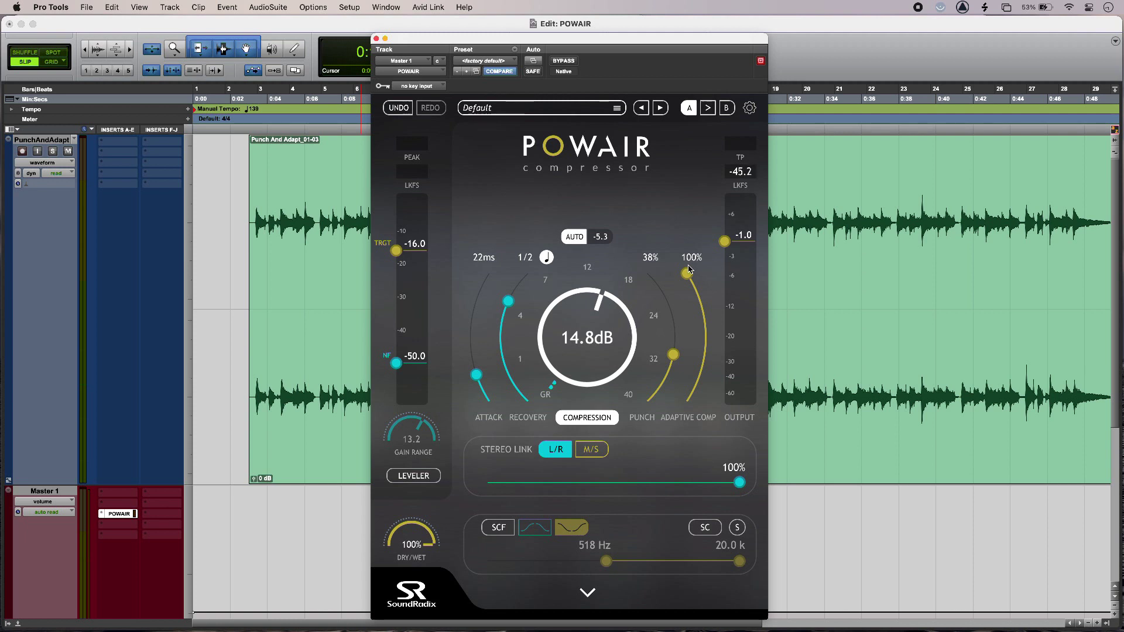
- Audition the track with adaptive compression at 100%, lower the compression to 3.2 dB and switch the leveler on
key("space")
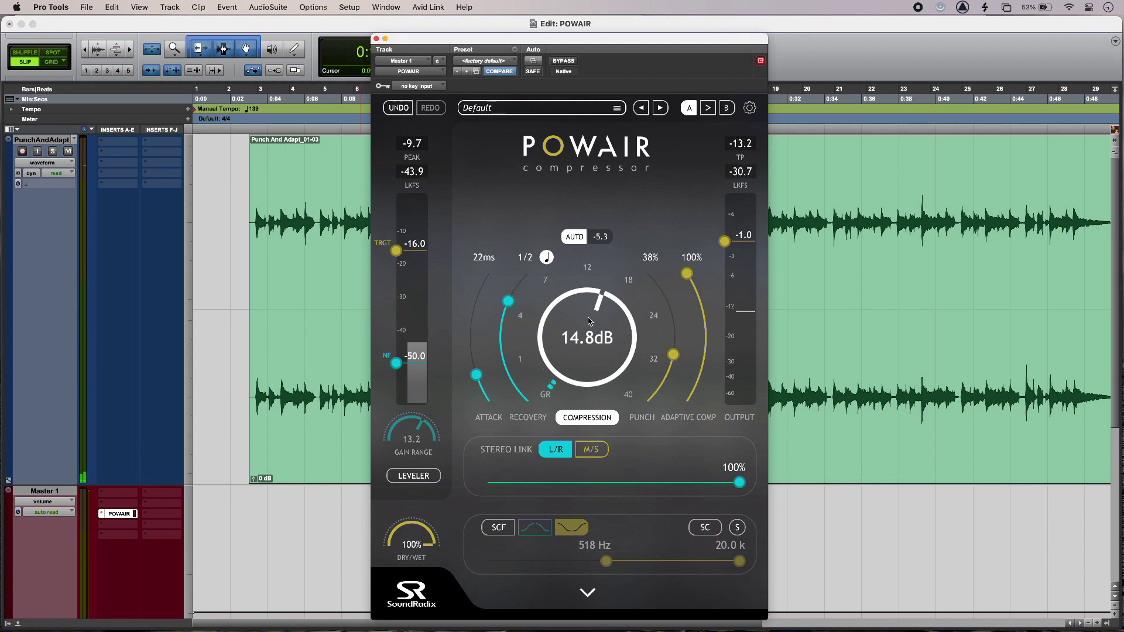
left_click_drag(589, 321, 584, 376)
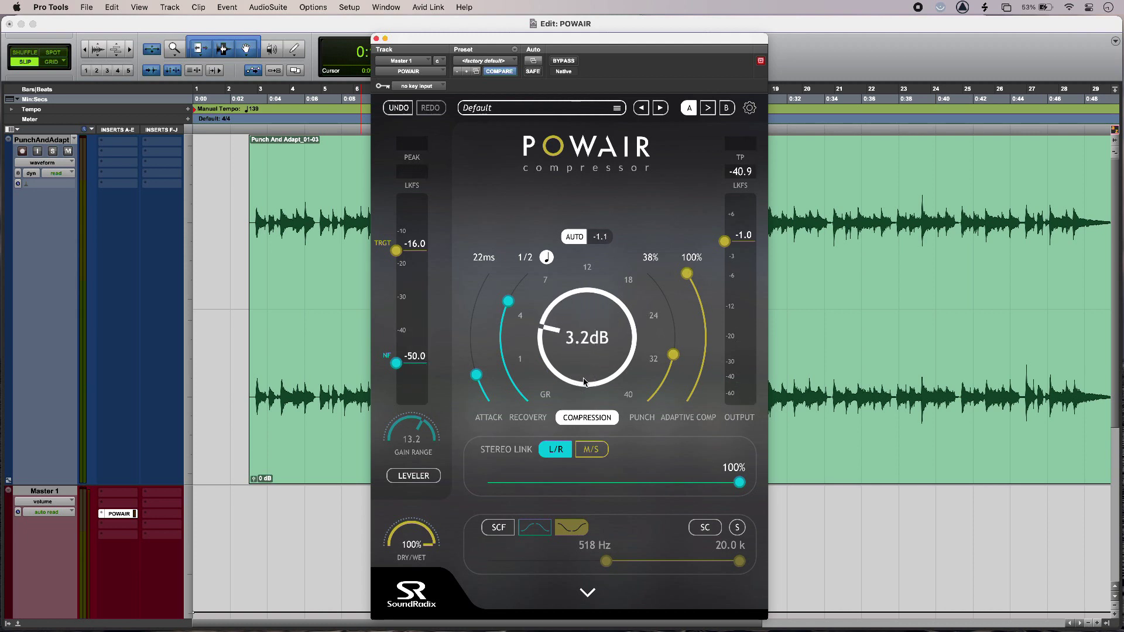
left_click(432, 477)
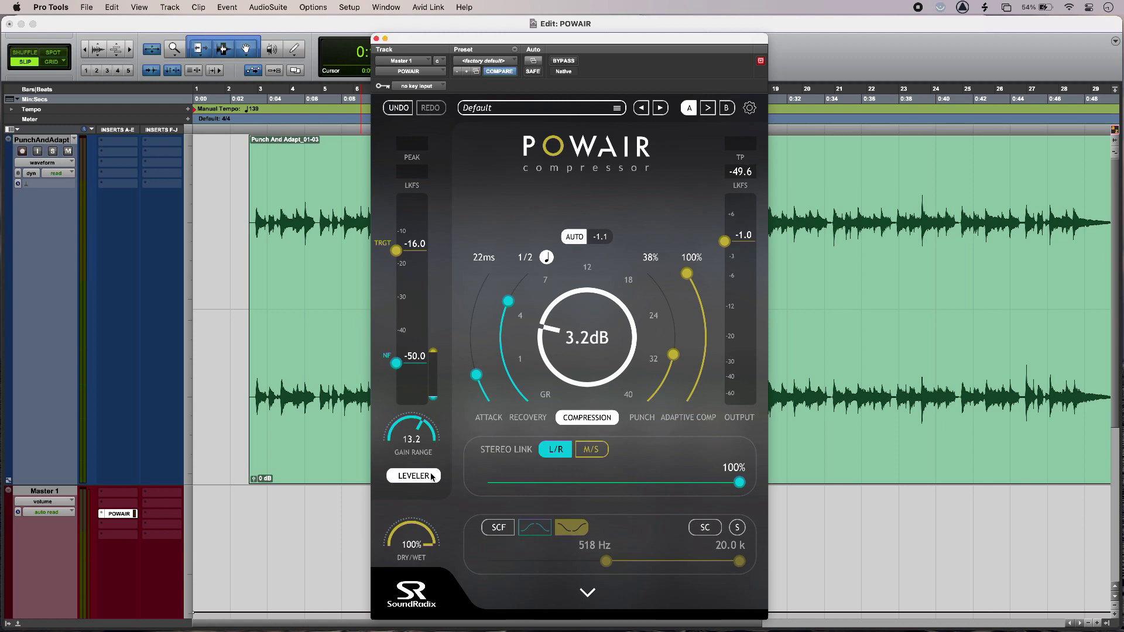
- Play the track with the POWAIR insert on Master 1 bypassed, and toggle the bypass during playback to compare it with the processed sound
left_click(120, 514, "super")
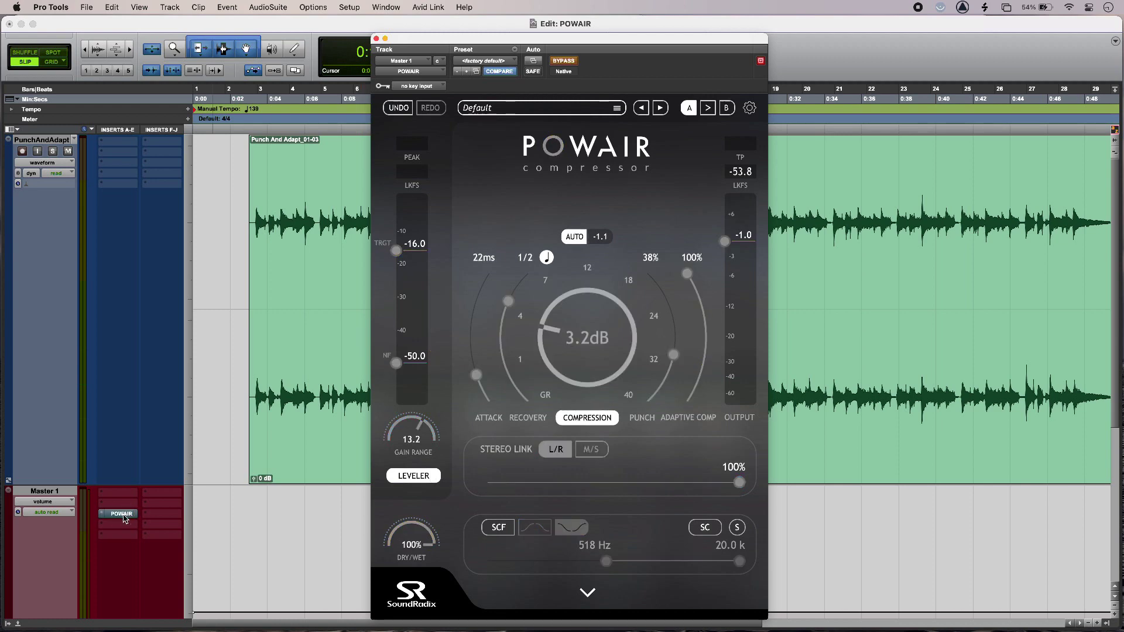
key("space")
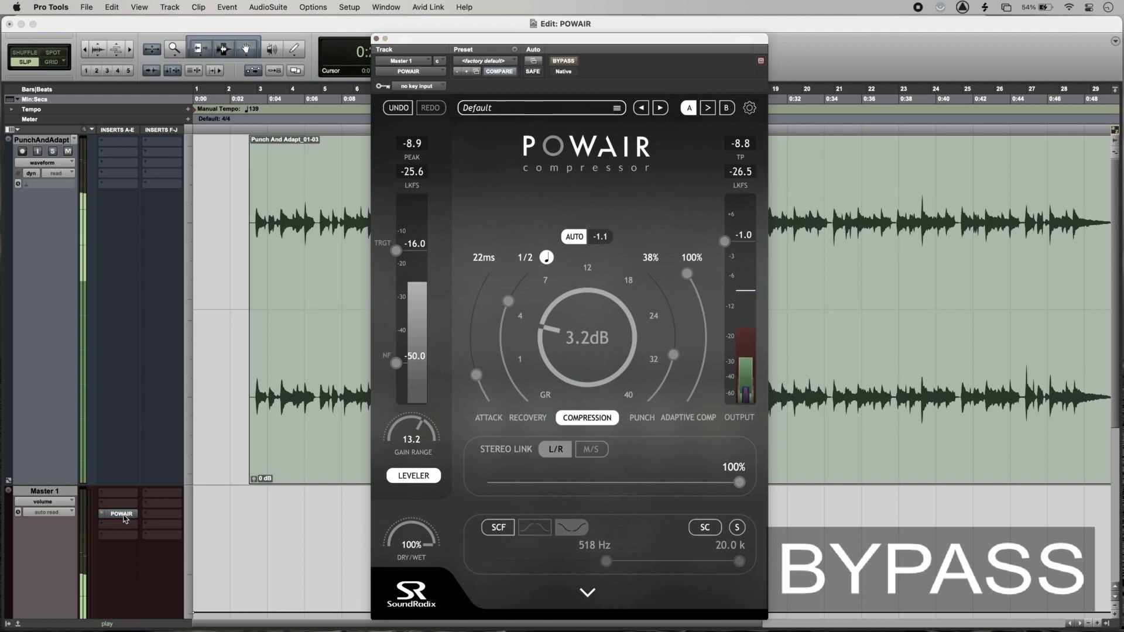
left_click(124, 518, "super")
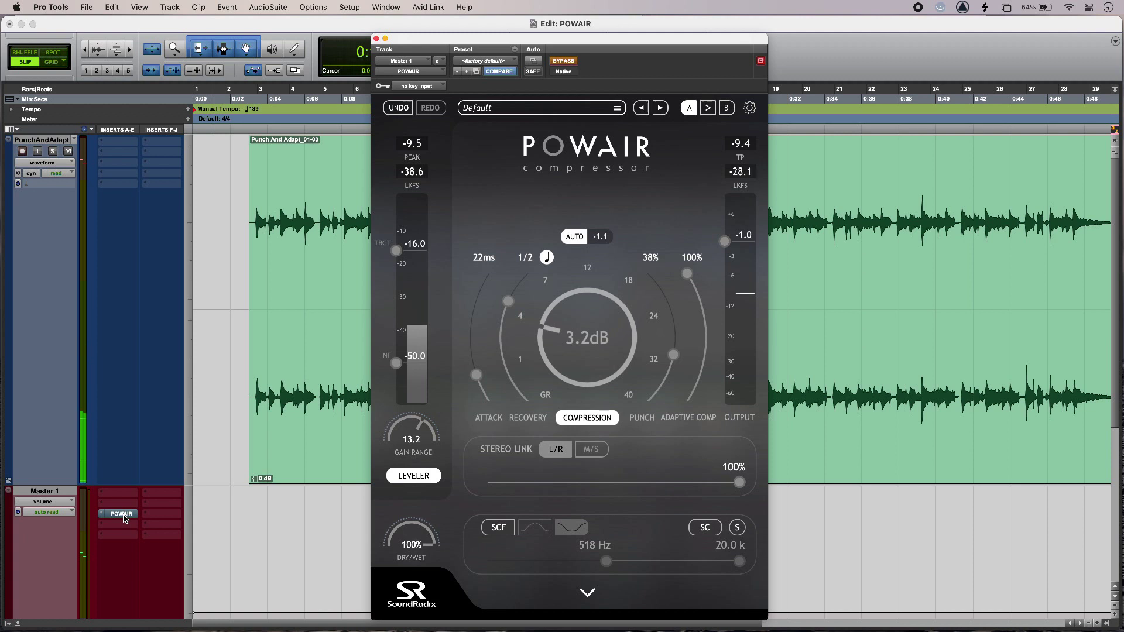
left_click(124, 518, "super")
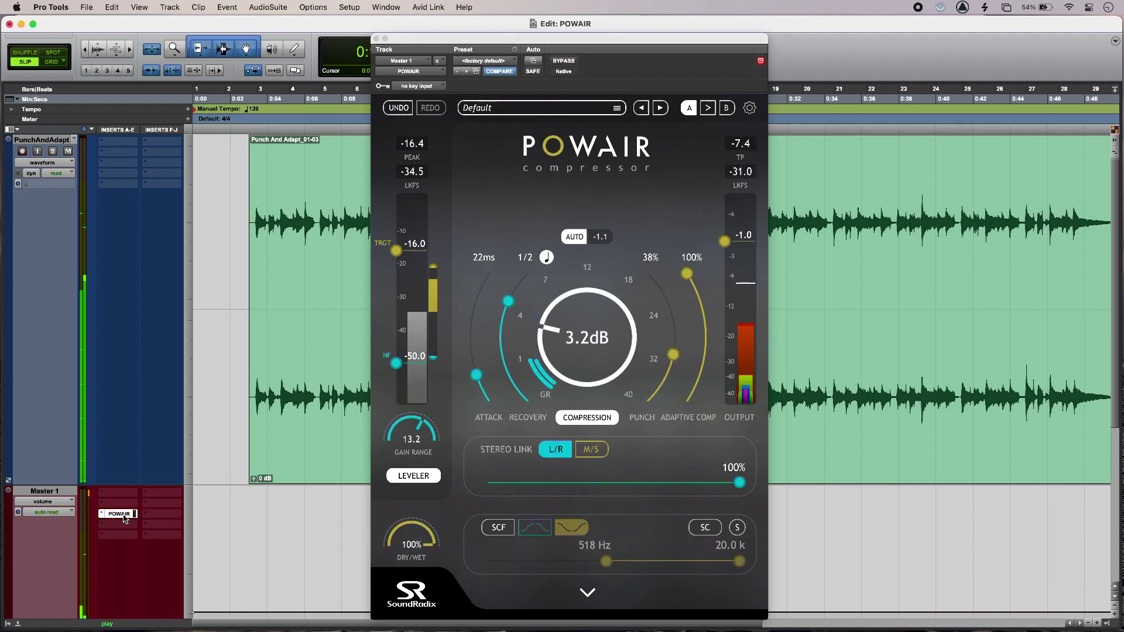